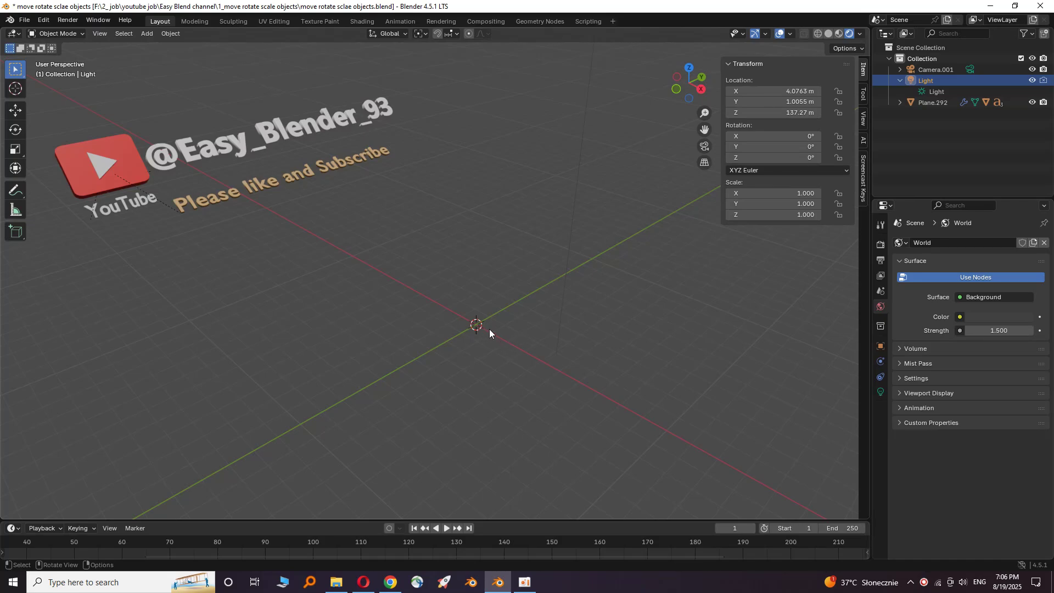
# Add a plane at the origin and scale it by 20 into a 40 m ground
pyautogui.hotkey('shift', 'a')
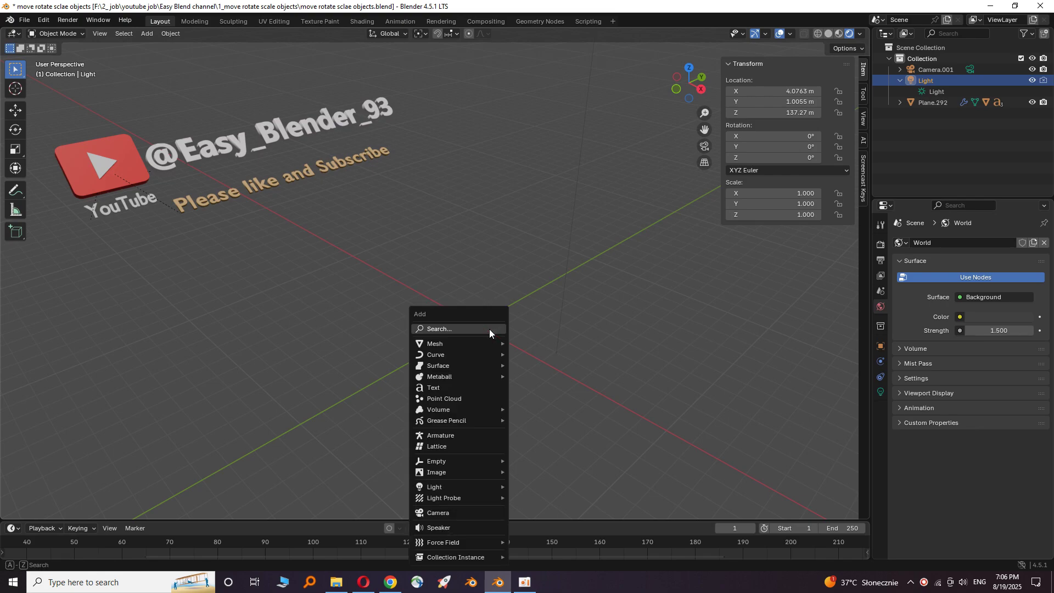
pyautogui.moveTo(435, 344)
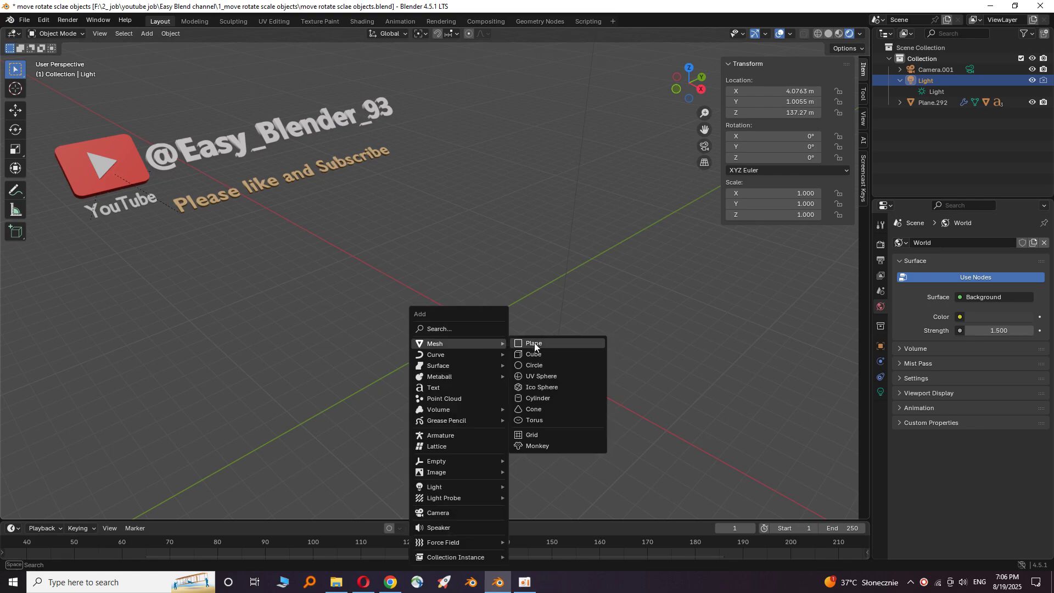
pyautogui.click(523, 344)
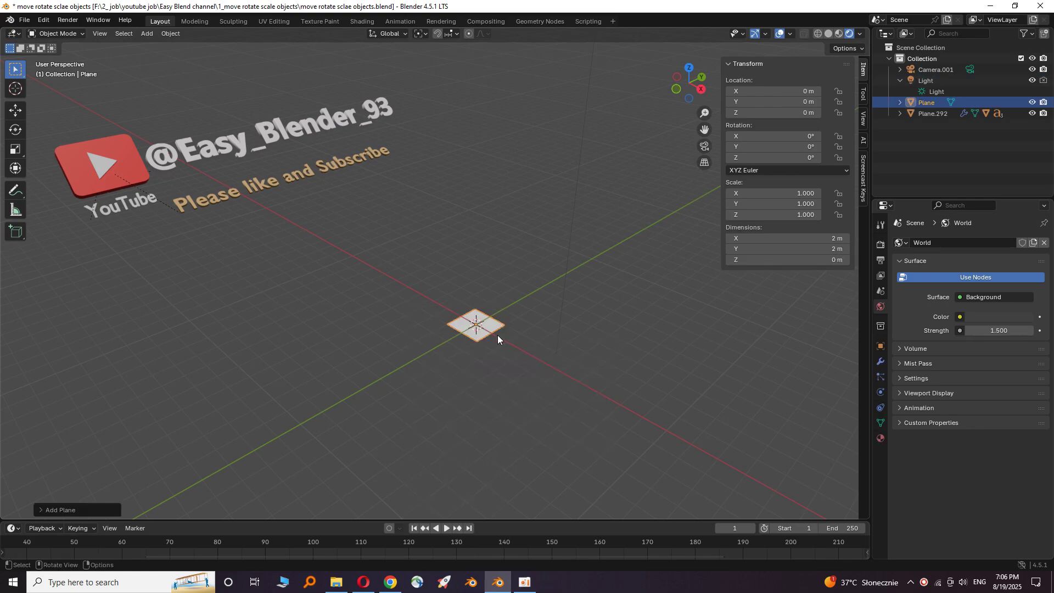
pyautogui.press('s')
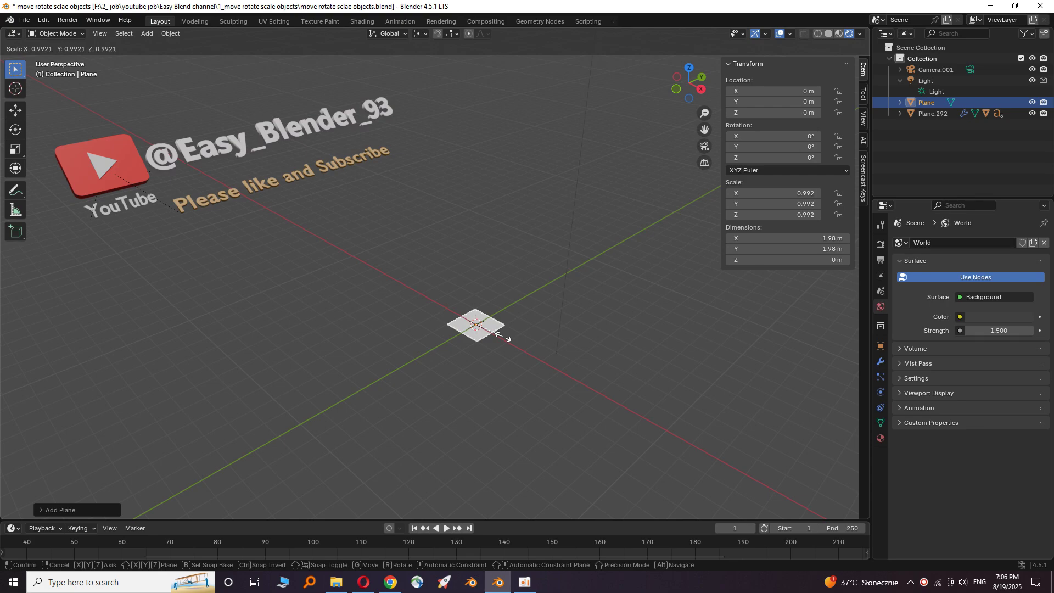
pyautogui.write('20')
pyautogui.click(663, 359)
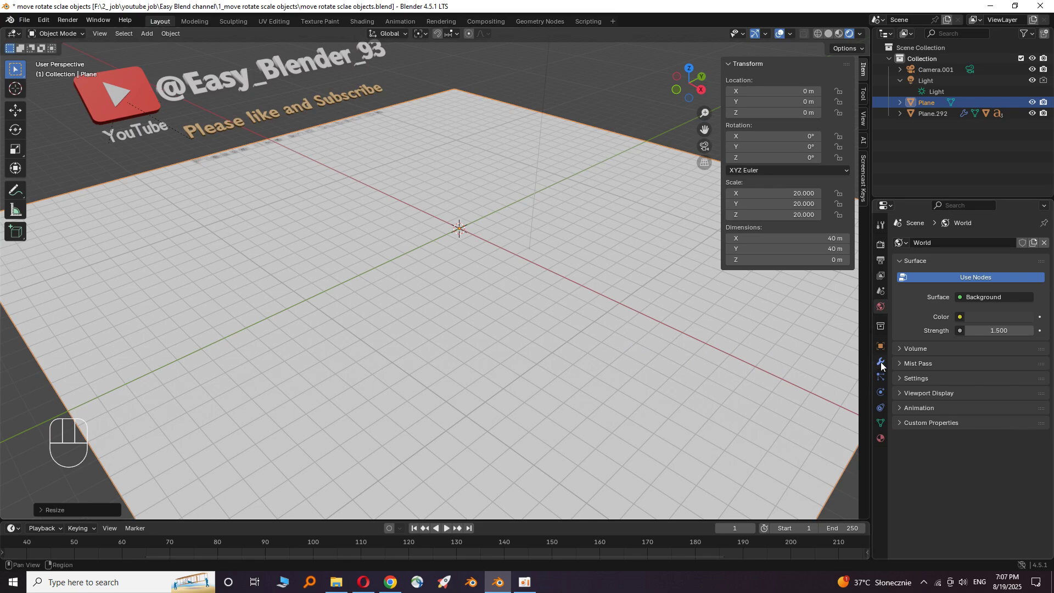
# Add an Ocean modifier to the plane with Resolution Viewport set to 20
pyautogui.click(880, 364)
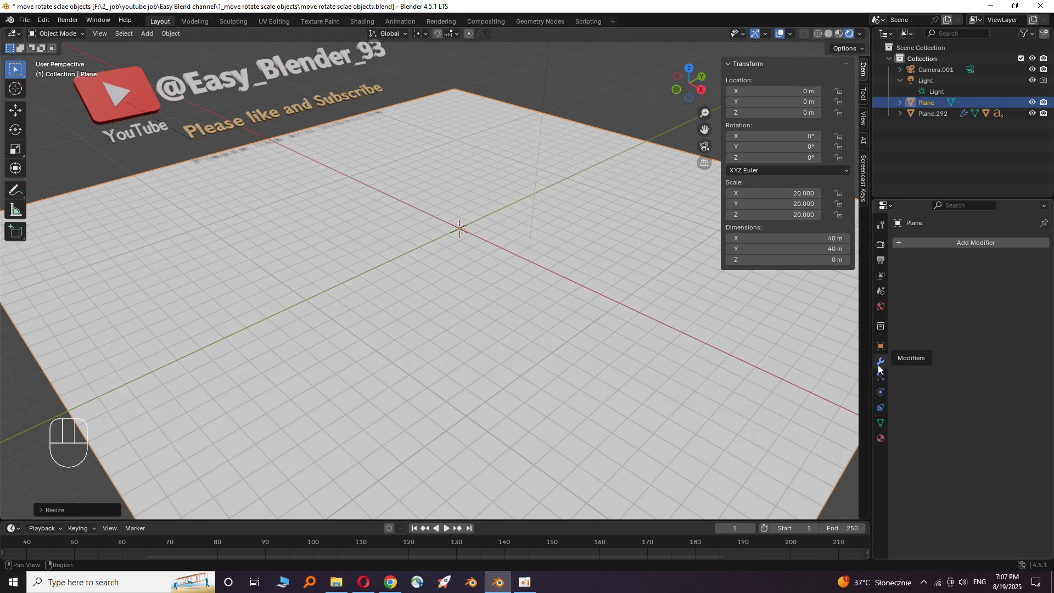
pyautogui.click(978, 244)
pyautogui.click(974, 248)
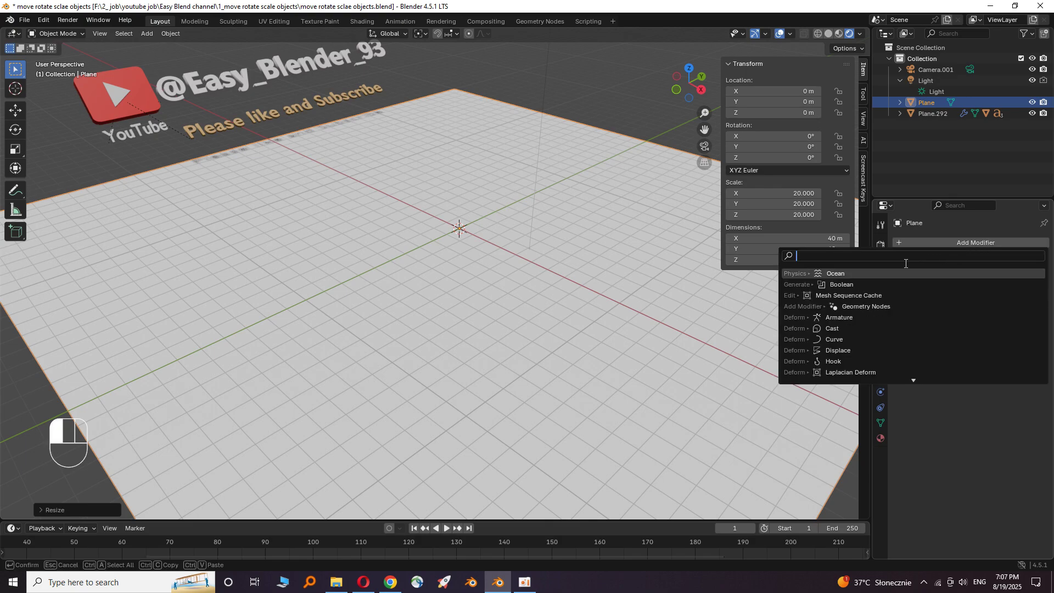
pyautogui.click(842, 277)
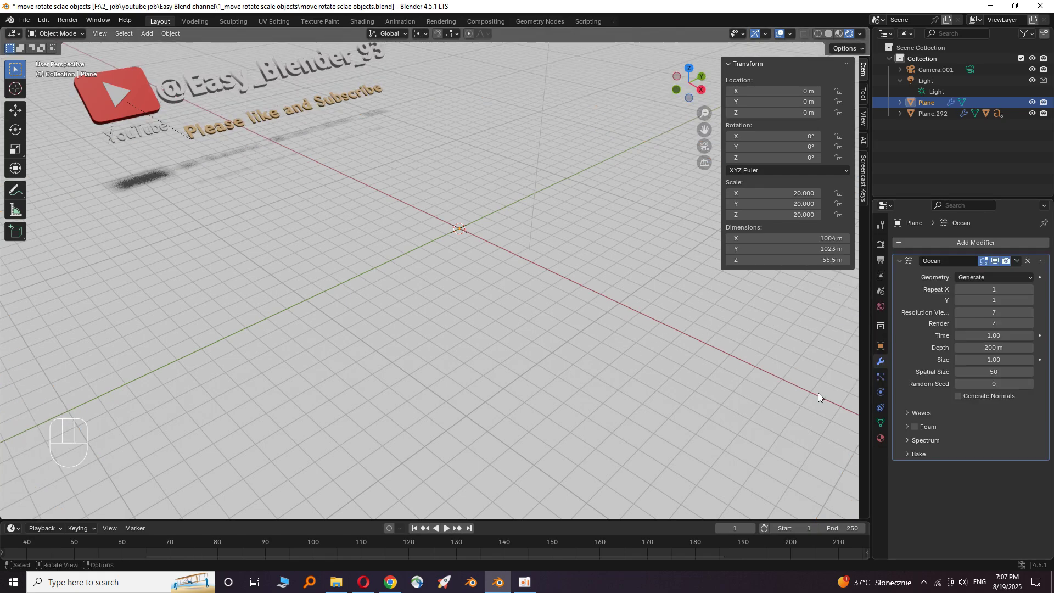
pyautogui.moveTo(870, 347); pyautogui.dragTo(841, 347)
pyautogui.click(976, 311)
pyautogui.write('20')
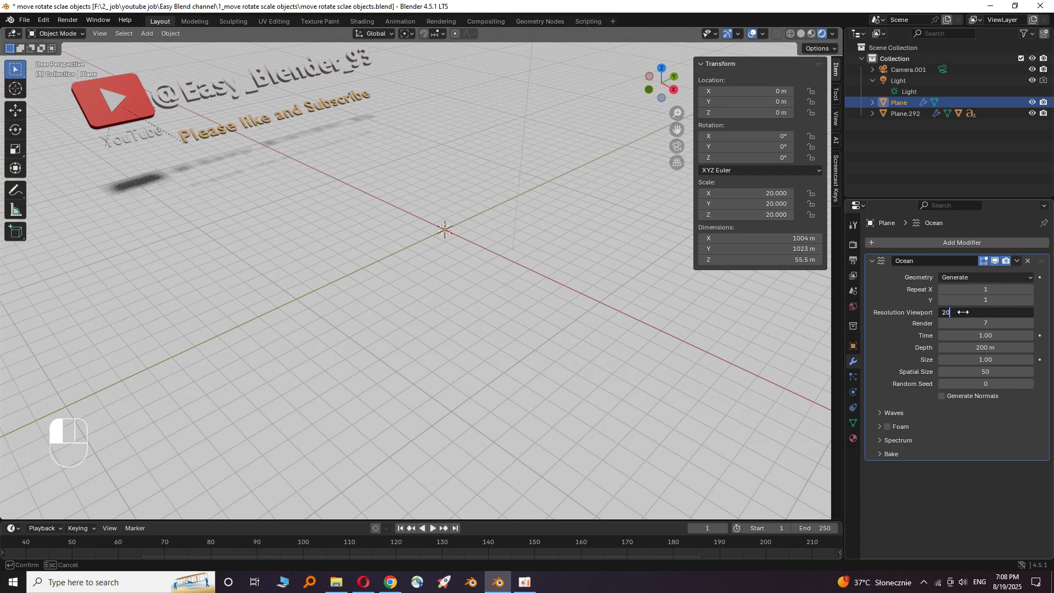
pyautogui.press('Return')
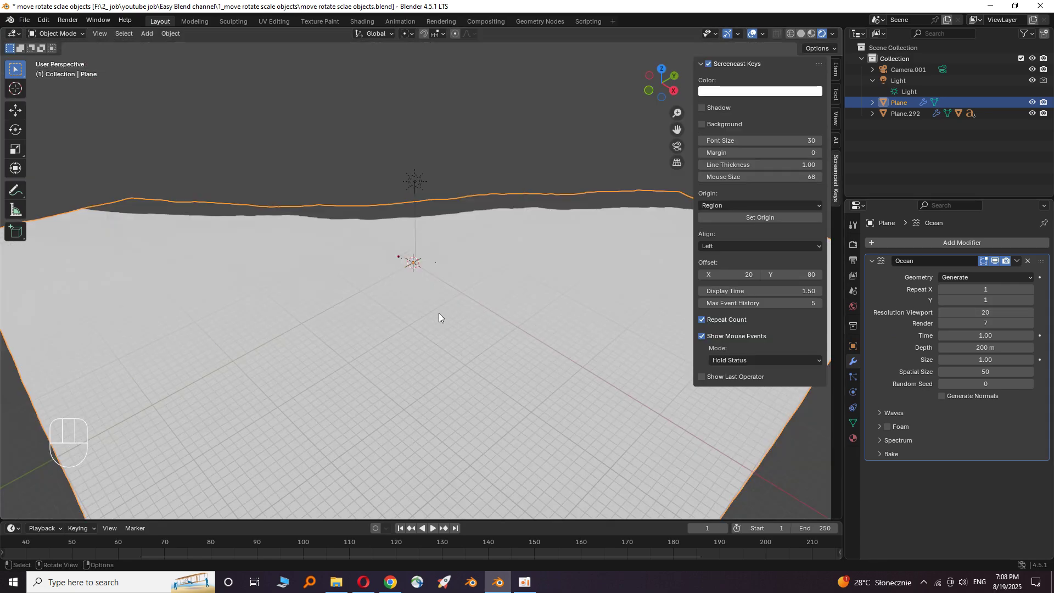
# Set Clip End to 100000 m in the sidebar View tab and pan across the ocean
pyautogui.keyDown('shift'); pyautogui.moveTo(439, 313); pyautogui.dragTo(482, 273, button='middle'); pyautogui.keyUp('shift')
pyautogui.click(836, 122)
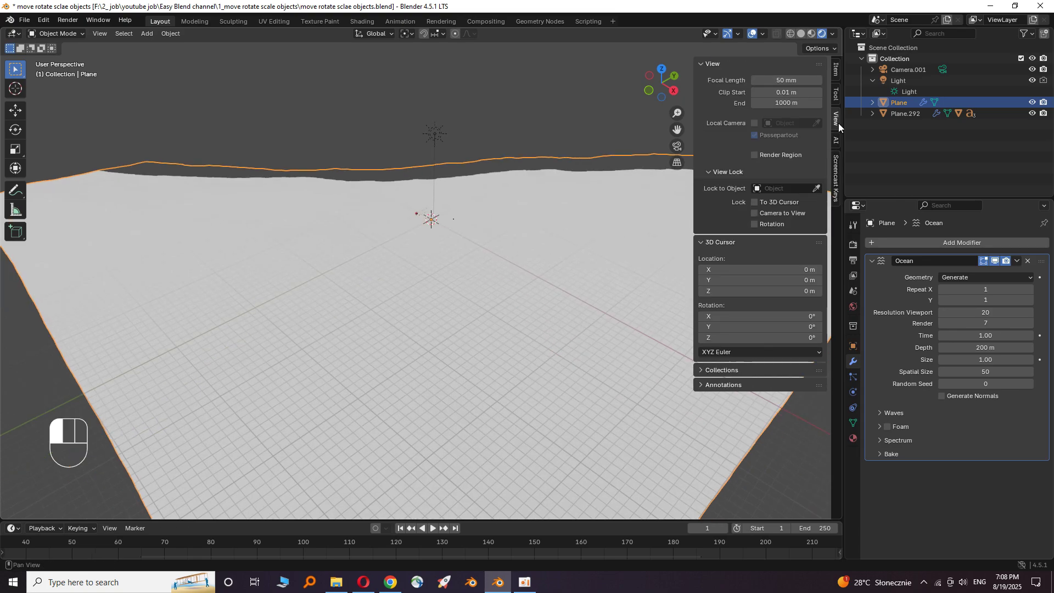
pyautogui.click(780, 103)
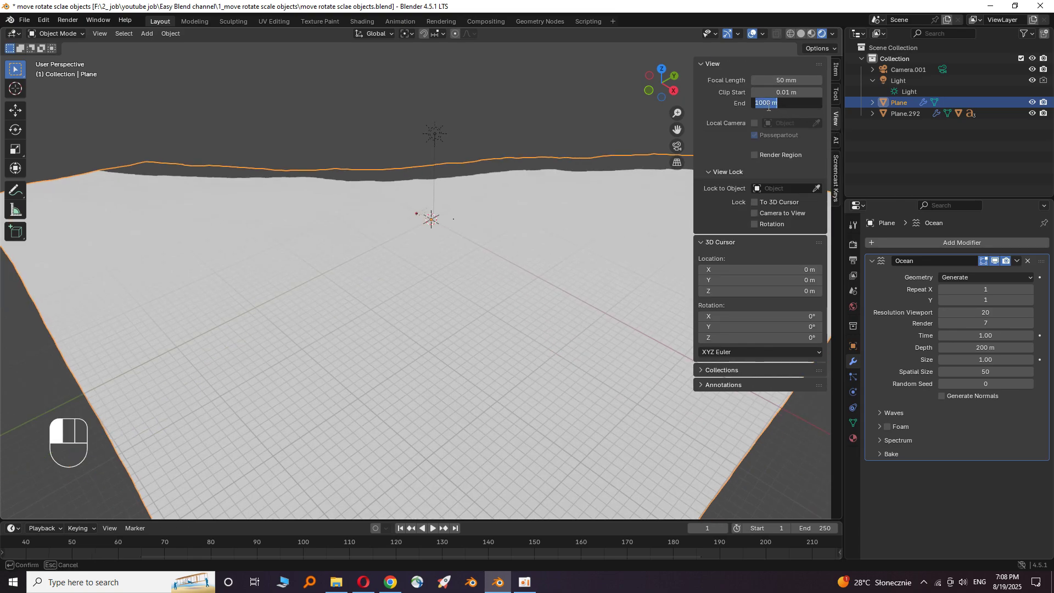
pyautogui.click(768, 104)
pyautogui.write('00')
pyautogui.press('Return')
pyautogui.scroll(-3, 438, 265)
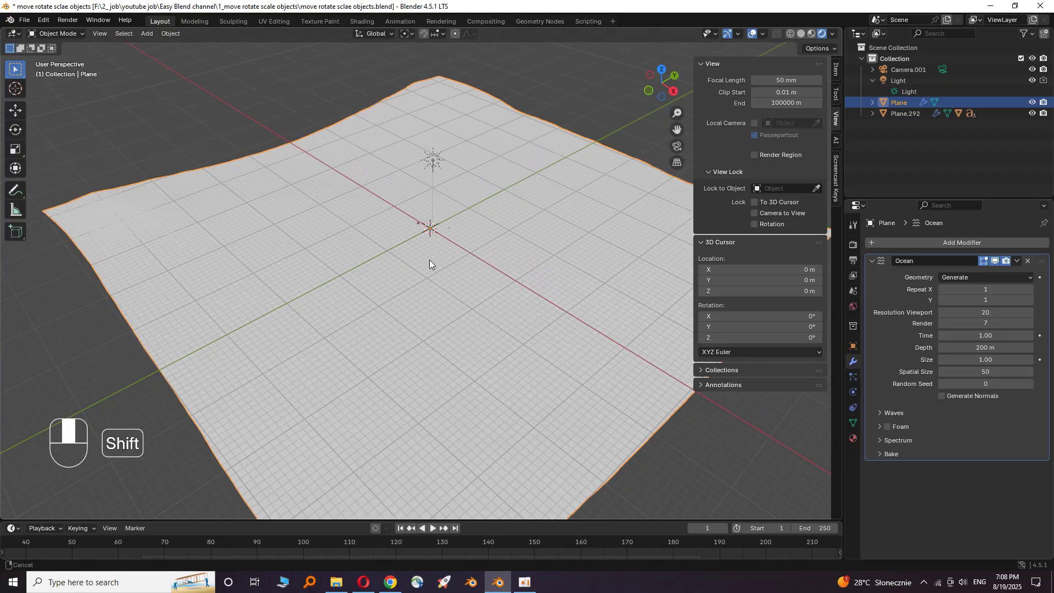
pyautogui.moveTo(429, 259)
pyautogui.keyDown('shift'); pyautogui.mouseDown(button='middle')
pyautogui.moveTo(445, 248)
pyautogui.moveTo(478, 261)
pyautogui.mouseUp(button='middle'); pyautogui.keyUp('shift')
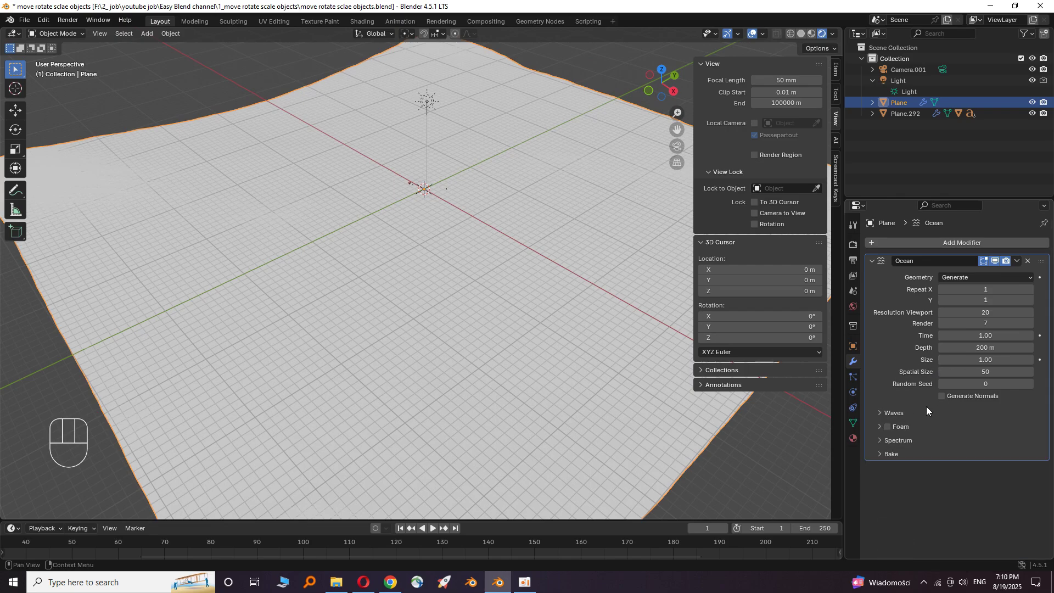
# Set the Ocean Waves choppiness to 2.08 and wind velocity to 100 m/s
pyautogui.click(880, 413)
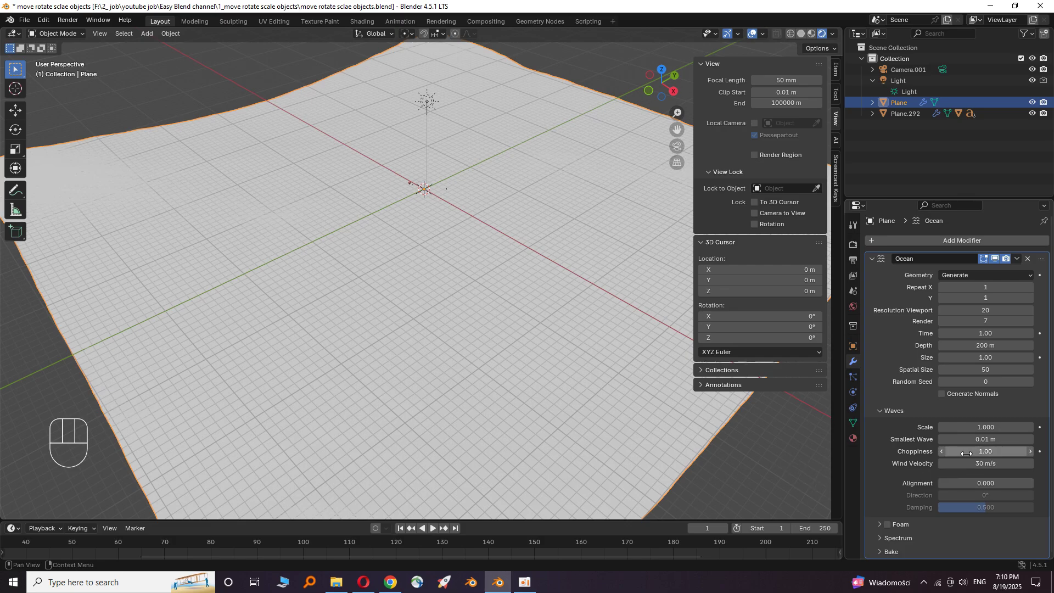
pyautogui.moveTo(969, 452)
pyautogui.mouseDown()
pyautogui.moveTo(1012, 452)
pyautogui.moveTo(929, 465)
pyautogui.mouseUp()
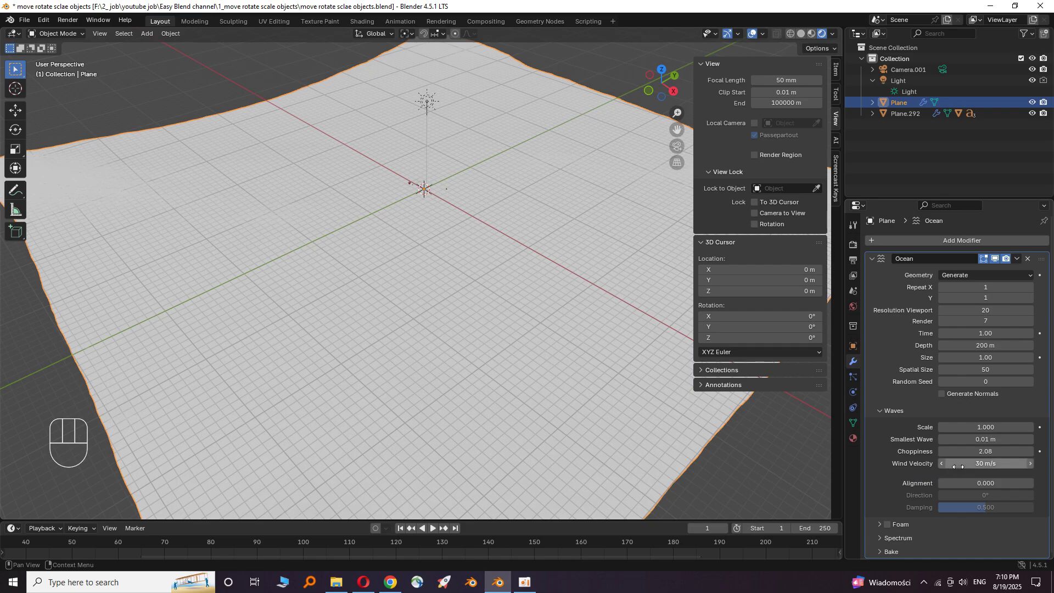
pyautogui.click(958, 466)
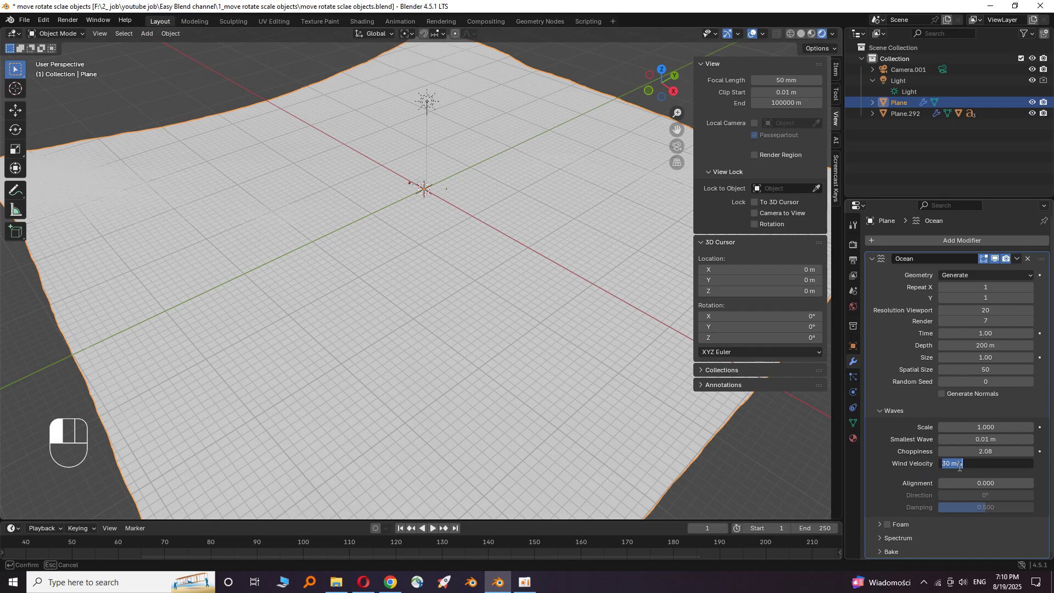
pyautogui.write('100')
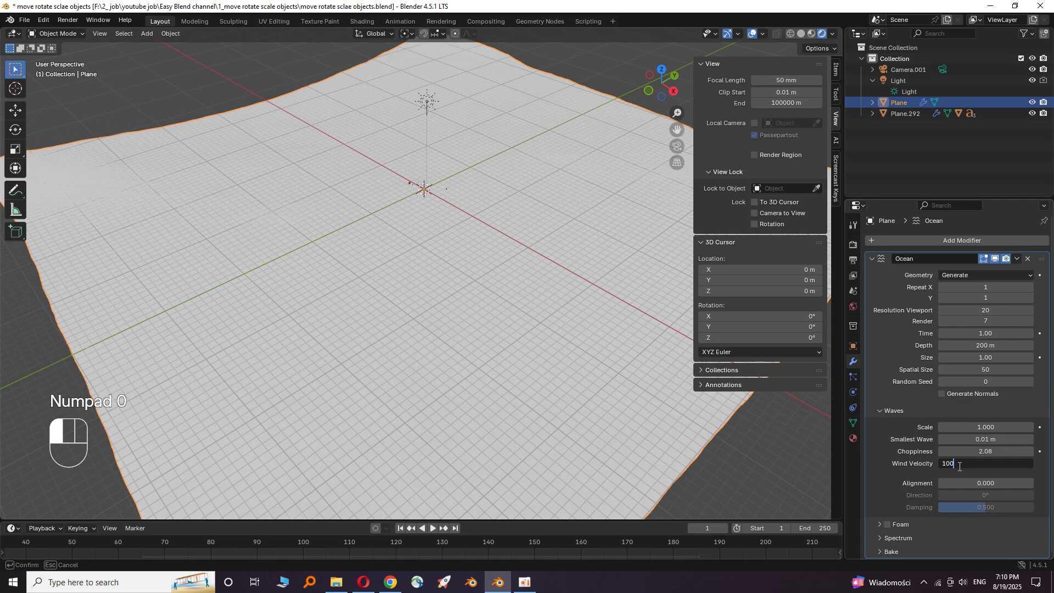
pyautogui.press('Return')
pyautogui.moveTo(428, 91); pyautogui.dragTo(401, 72, button='middle')
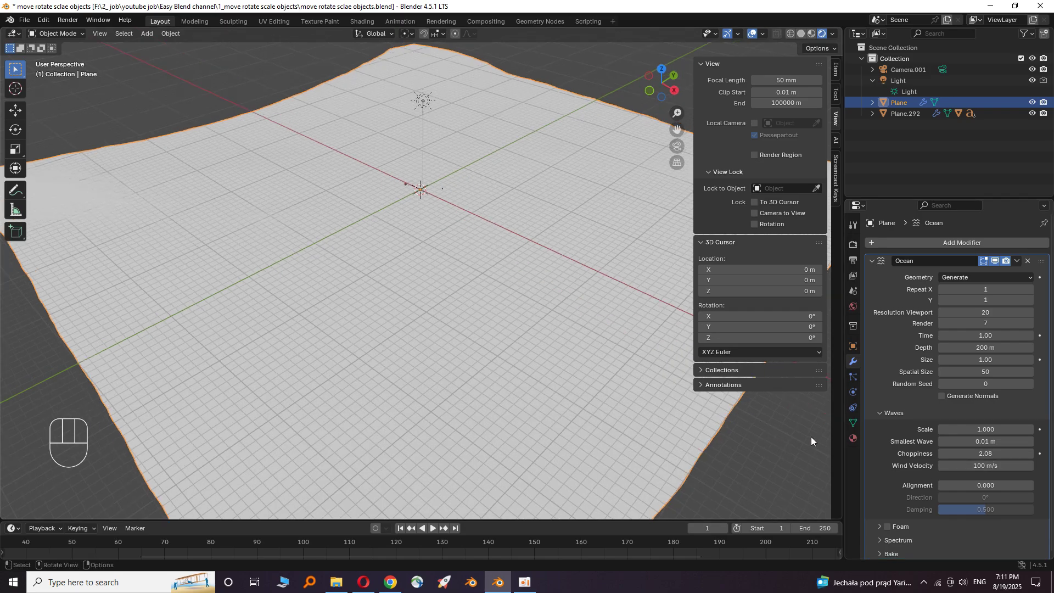
# In the Shading workspace, create a new ocean material with a blue base colour
pyautogui.click(366, 20)
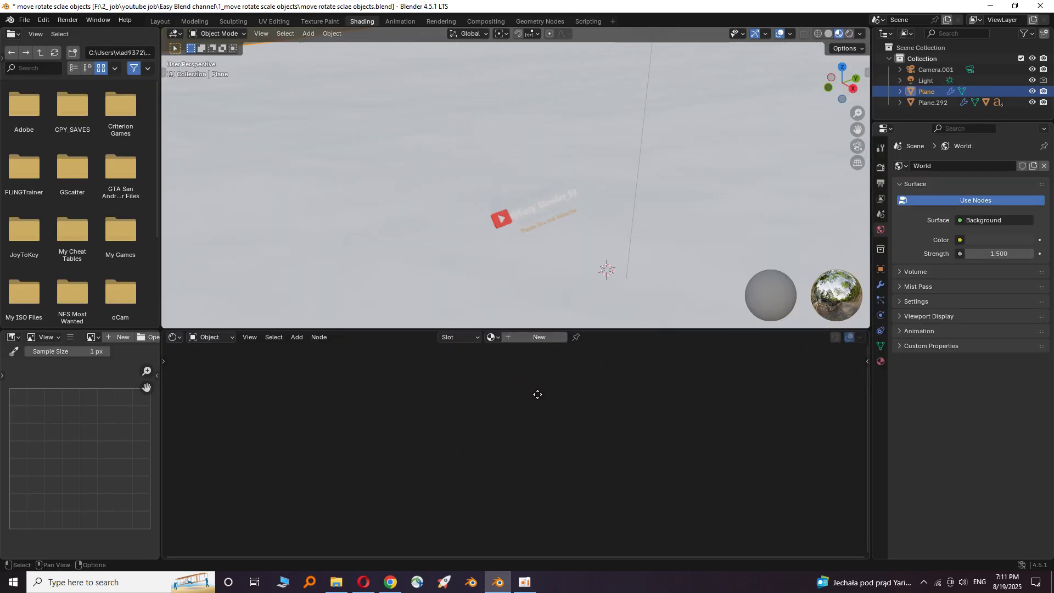
pyautogui.click(539, 338)
pyautogui.scroll(1, 564, 454)
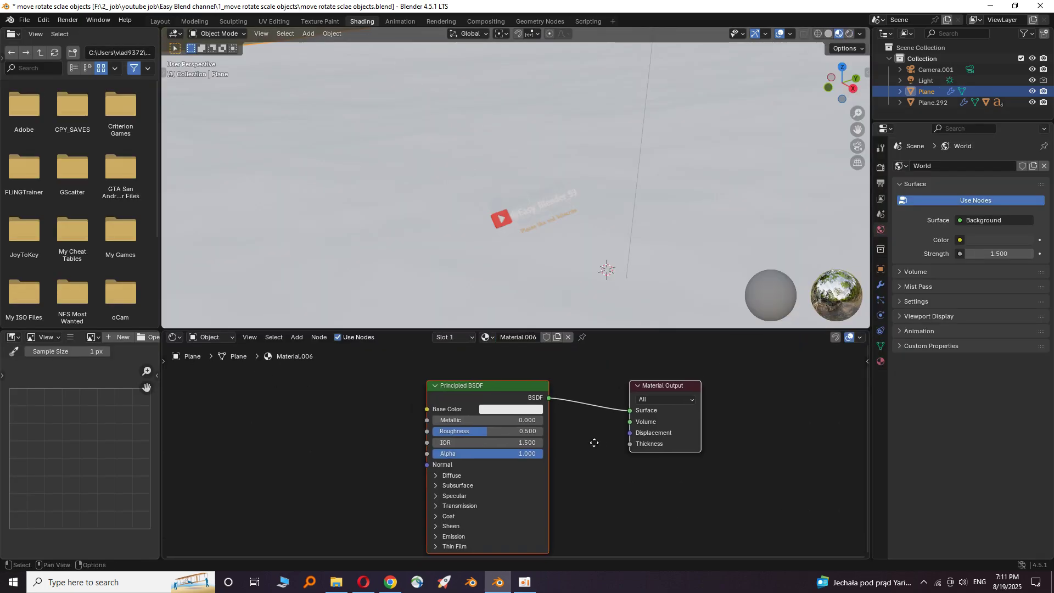
pyautogui.scroll(2, 585, 445)
pyautogui.click(541, 388)
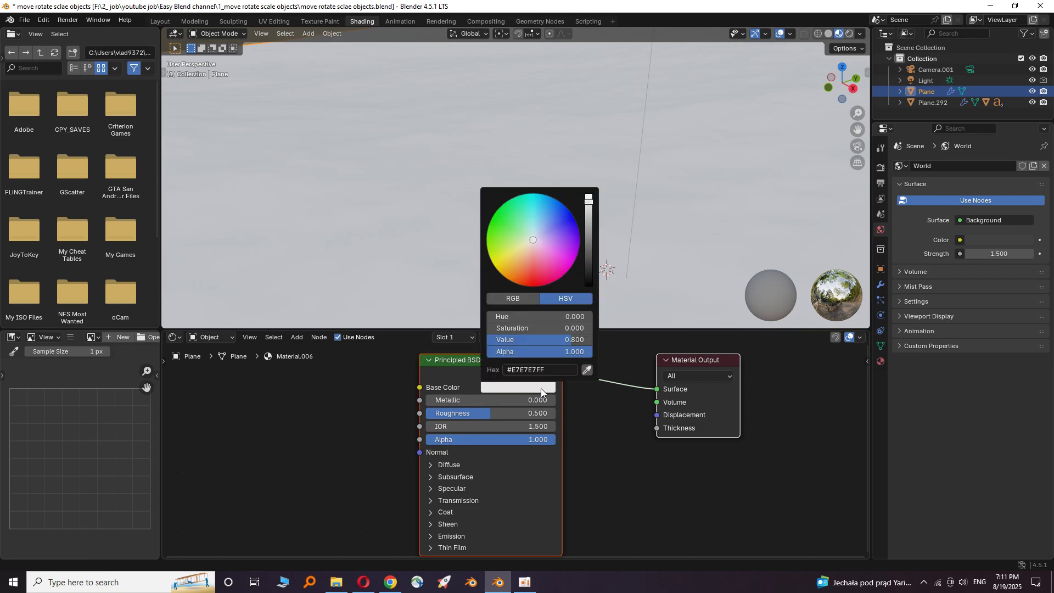
pyautogui.moveTo(533, 242); pyautogui.dragTo(528, 217)
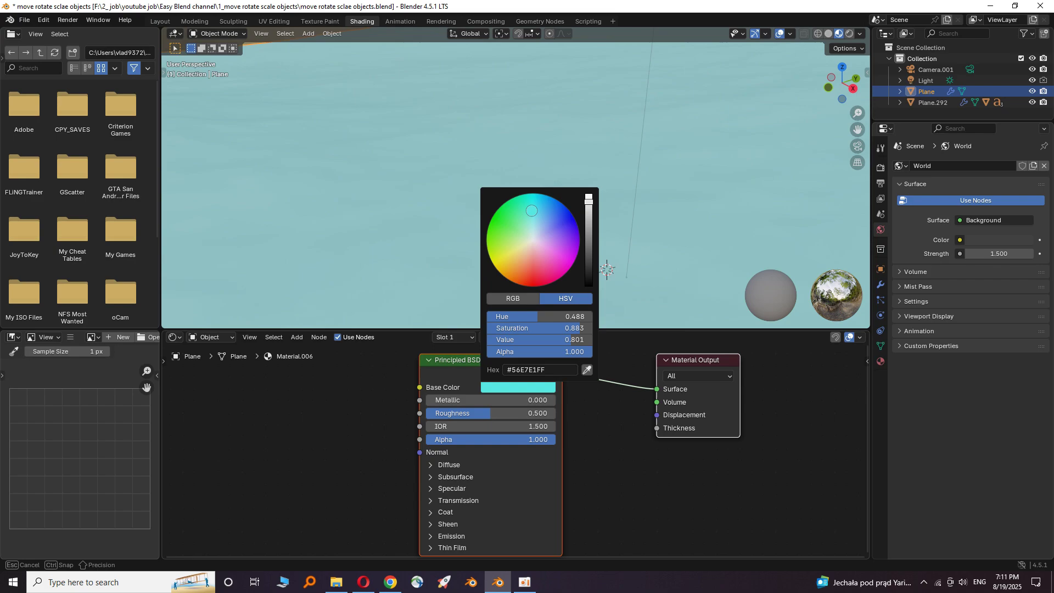
pyautogui.moveTo(528, 216); pyautogui.dragTo(546, 207)
# Lower the material roughness to about 0.095
pyautogui.click(490, 394)
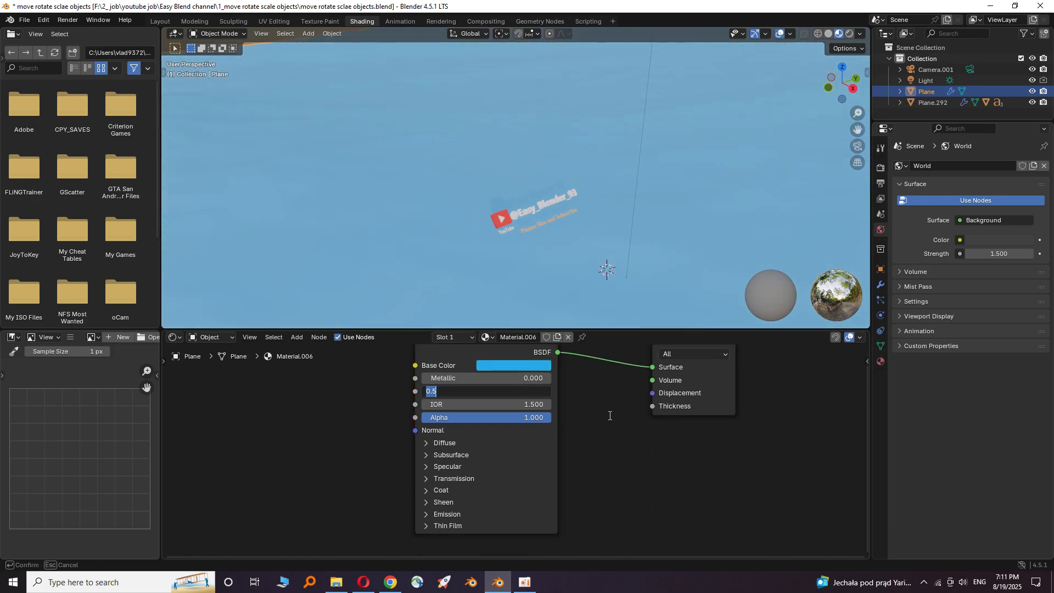
pyautogui.press('Return')
pyautogui.moveTo(491, 390); pyautogui.dragTo(447, 390)
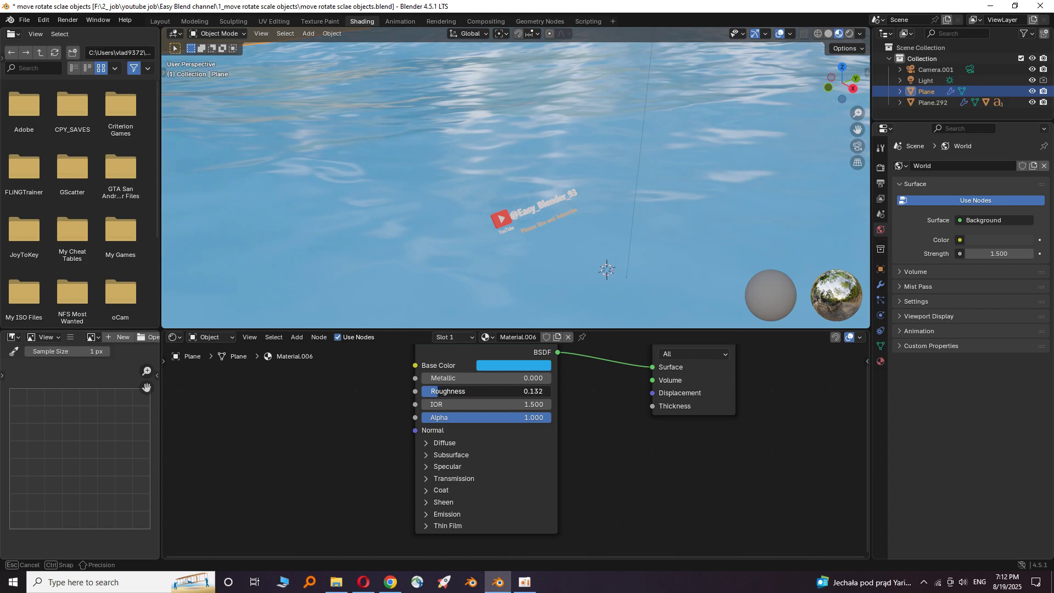
pyautogui.moveTo(439, 391); pyautogui.dragTo(434, 390)
pyautogui.scroll(-1, 586, 458)
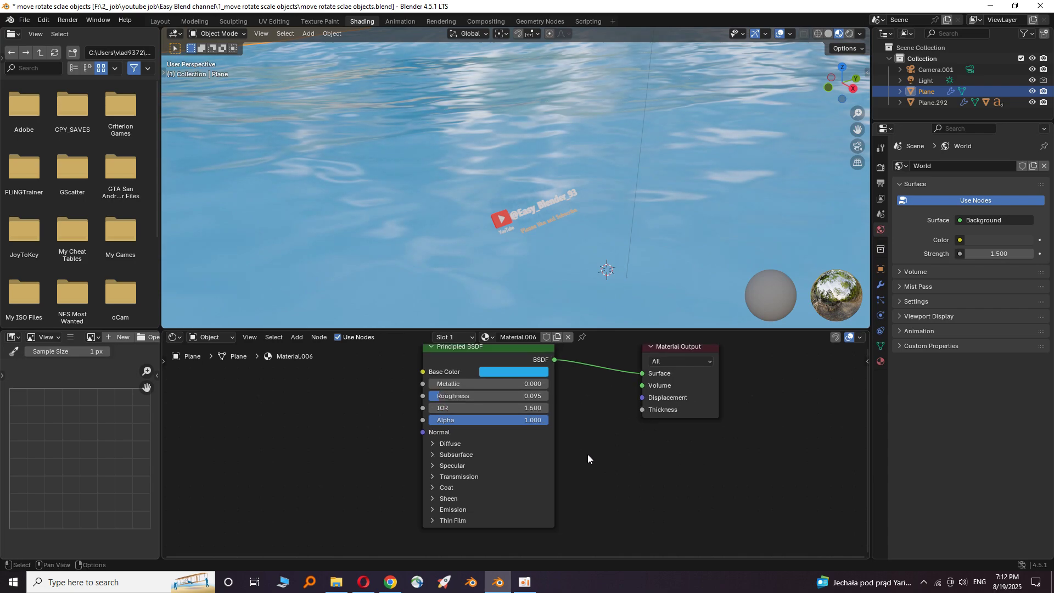
pyautogui.scroll(1, 514, 453)
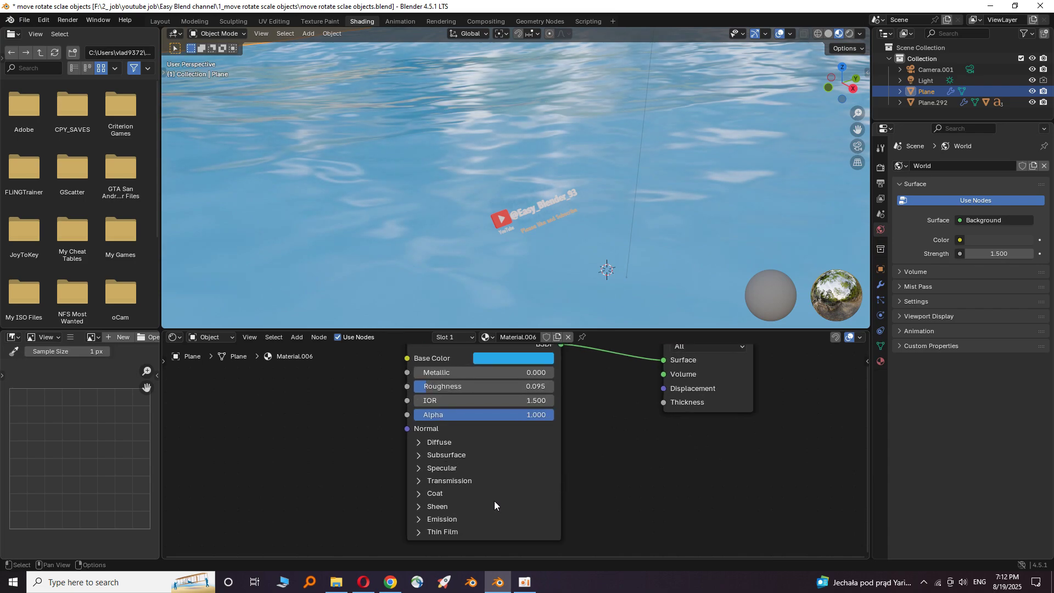
# Set the Transmission weight to 1 and the IOR to 1.3
pyautogui.click(422, 482)
pyautogui.click(453, 496)
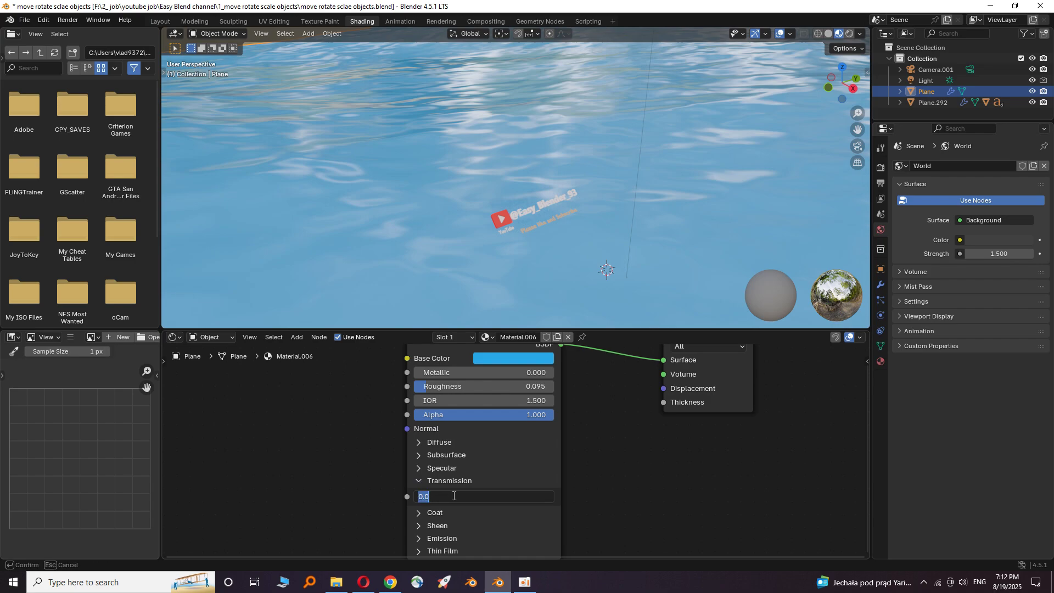
pyautogui.write('1')
pyautogui.press('Return')
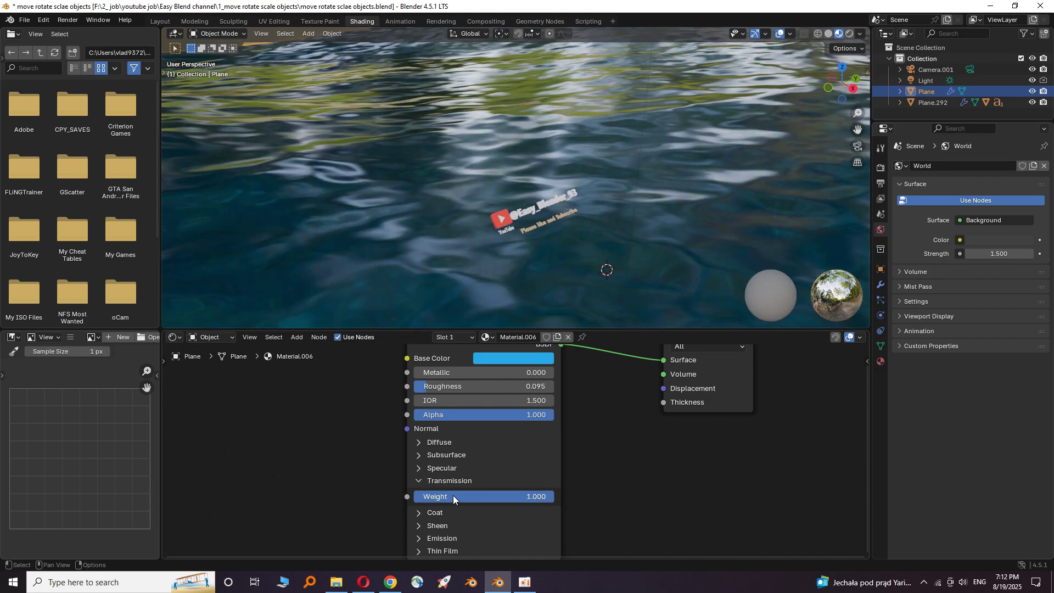
pyautogui.scroll(1, 540, 444)
pyautogui.scroll(1, 526, 429)
pyautogui.click(490, 409)
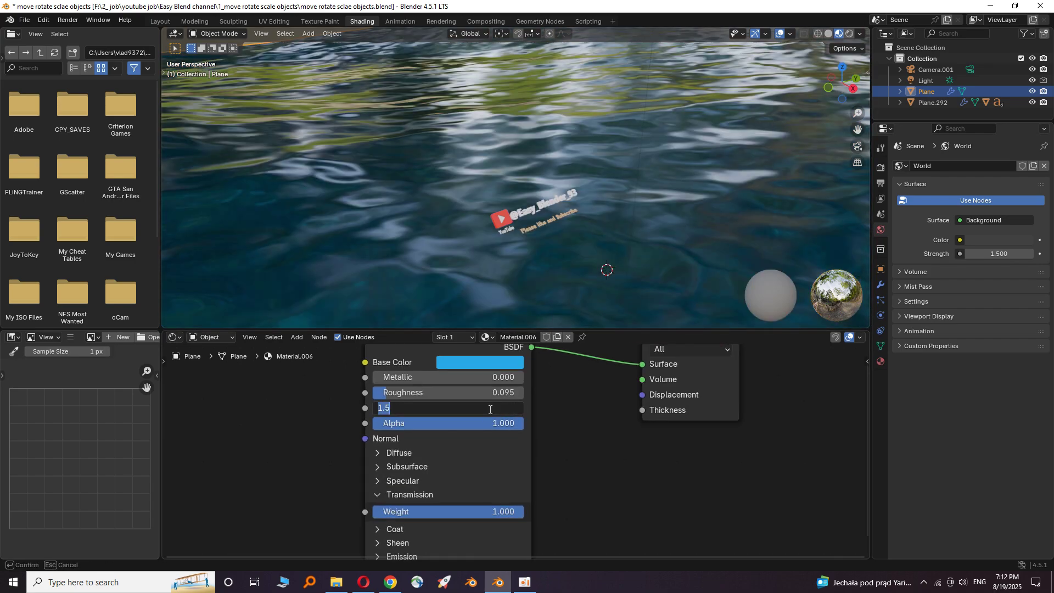
pyautogui.write('1.3')
pyautogui.press('Return')
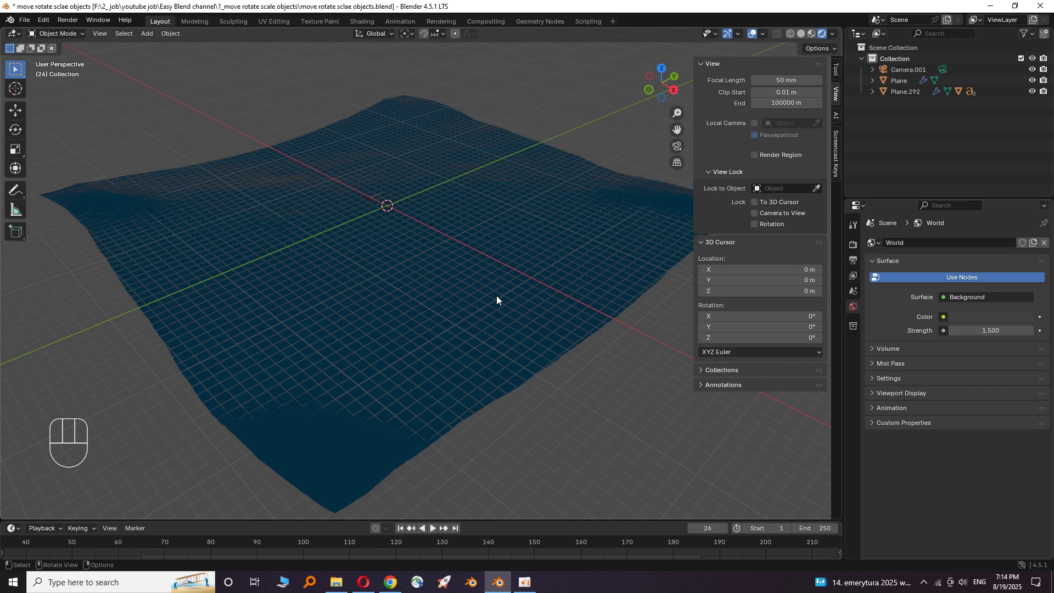
# Use an Environment Texture with qwantani_puresky_2k.exr as the world Color
pyautogui.click(493, 298)
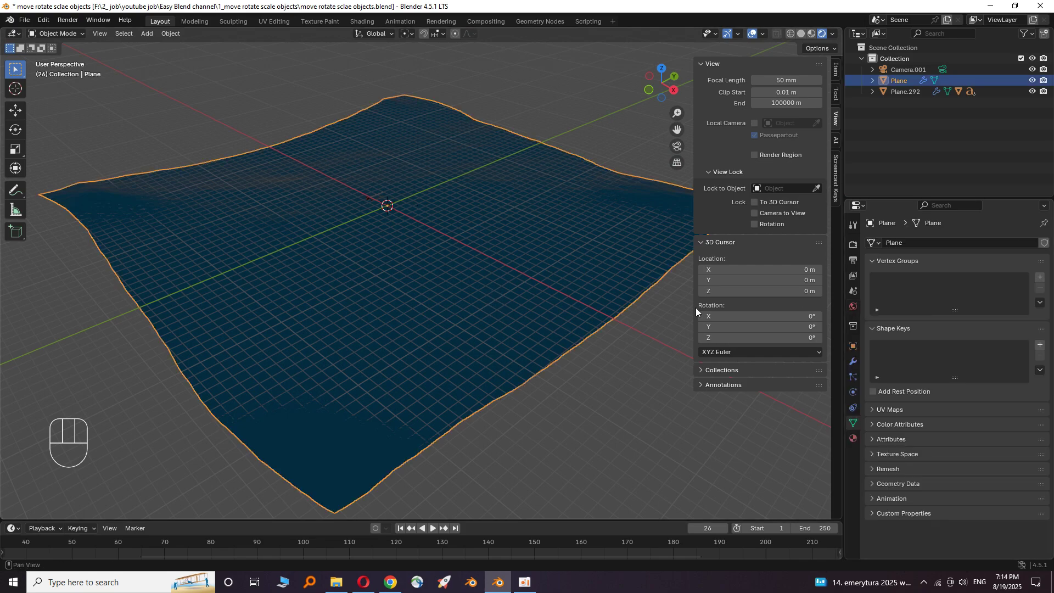
pyautogui.click(853, 306)
pyautogui.click(942, 316)
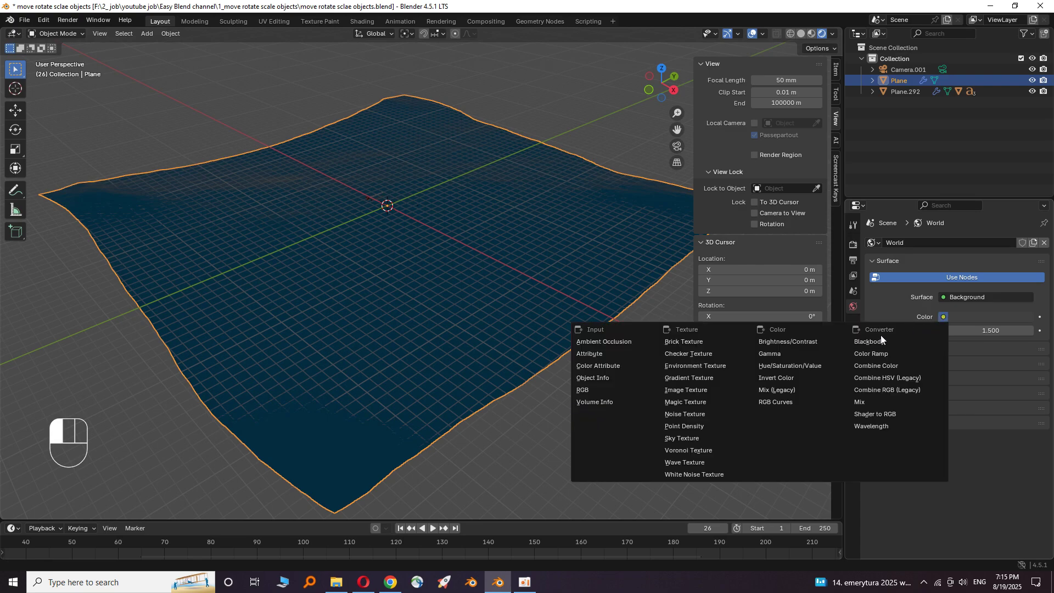
pyautogui.click(704, 365)
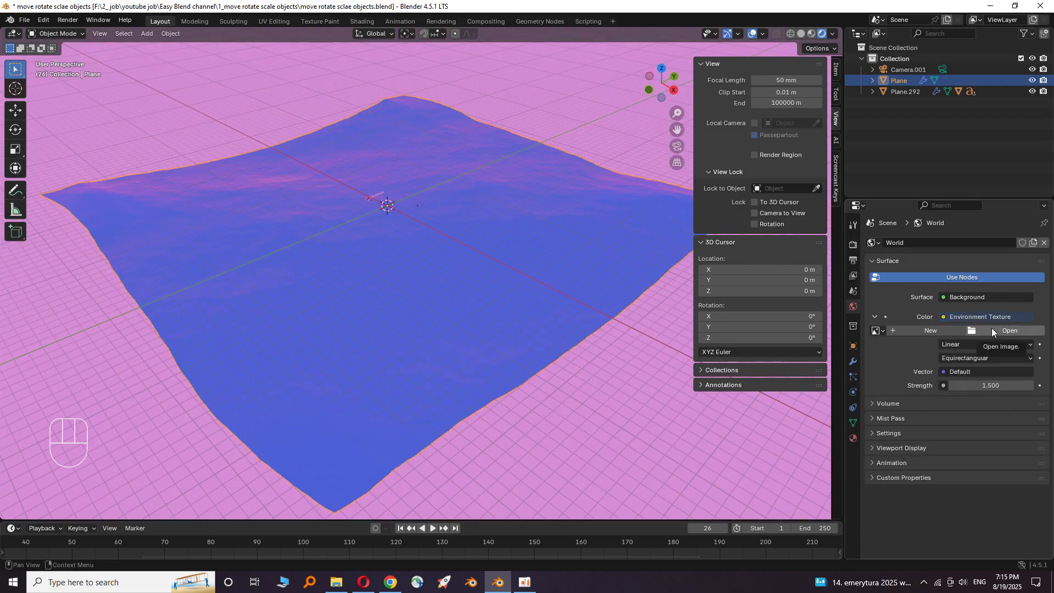
pyautogui.click(991, 329)
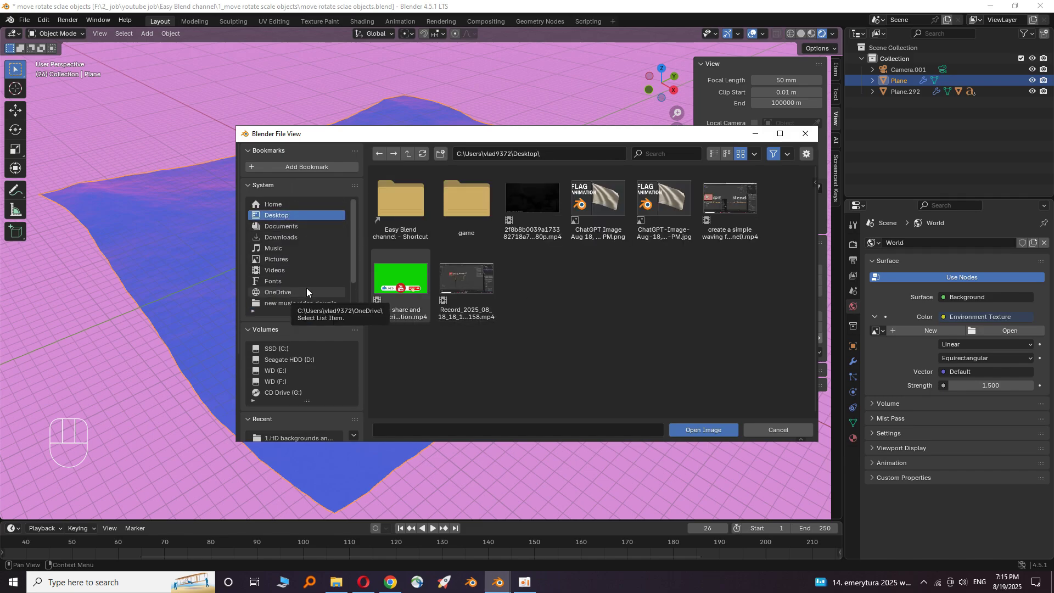
pyautogui.click(291, 378)
pyautogui.doubleClick(431, 222)
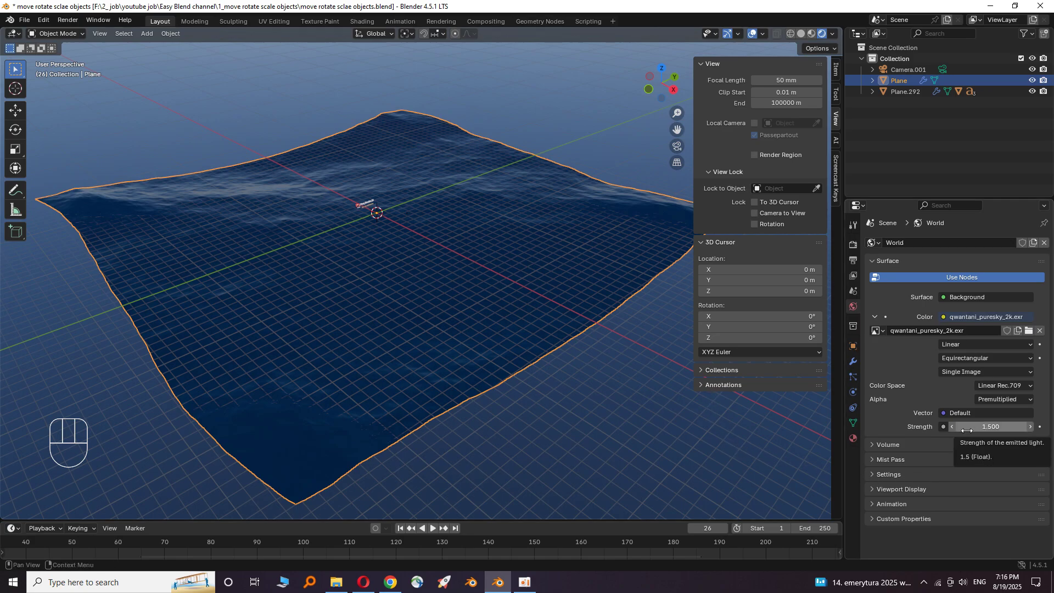
# Increase the World Strength field from 1.5 to 3.2
pyautogui.click(984, 427)
pyautogui.moveTo(984, 427); pyautogui.dragTo(1029, 427)
pyautogui.moveTo(461, 359); pyautogui.dragTo(496, 359, button='middle')
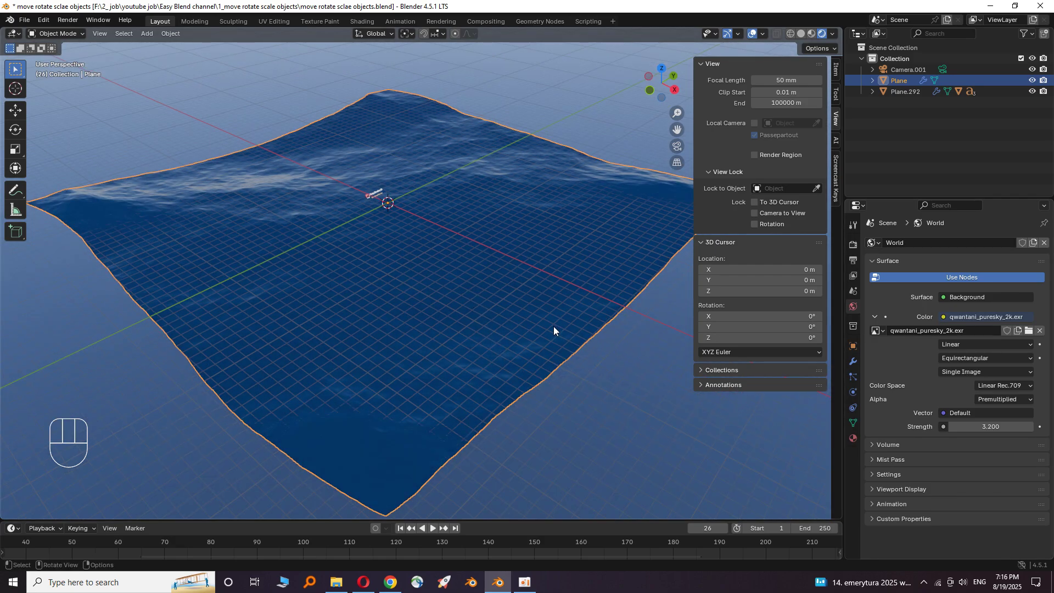
# Keyframe the Ocean modifier Time at 1 on frame 0
pyautogui.click(853, 360)
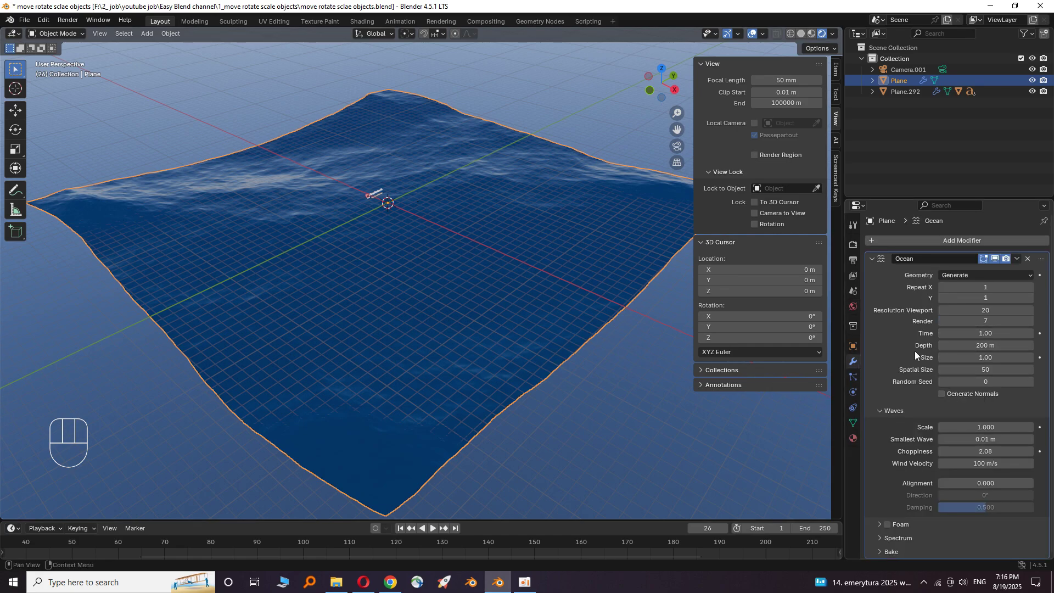
pyautogui.click(701, 527)
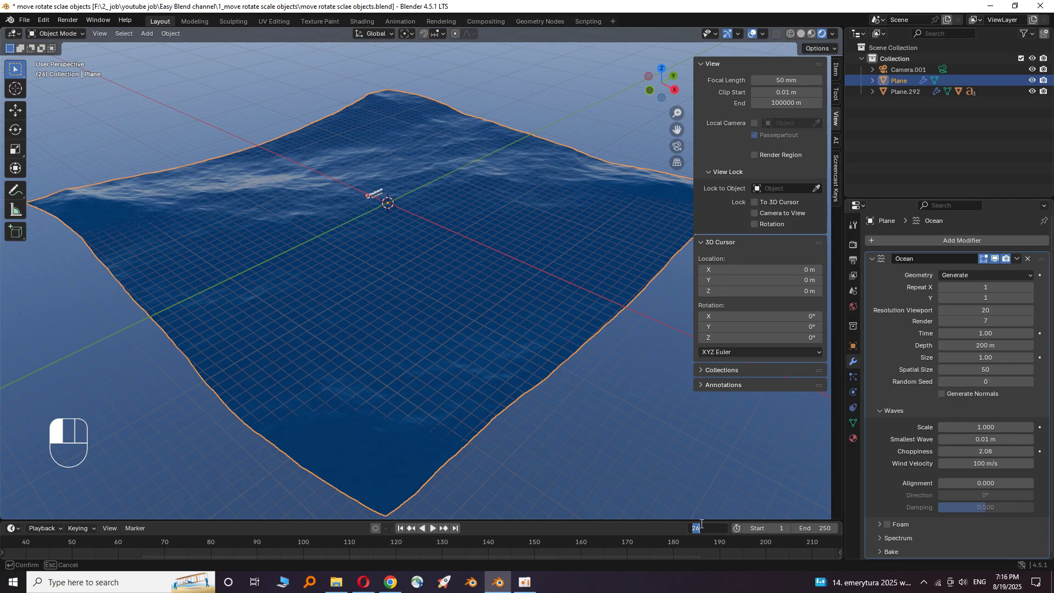
pyautogui.write('0')
pyautogui.press('Return')
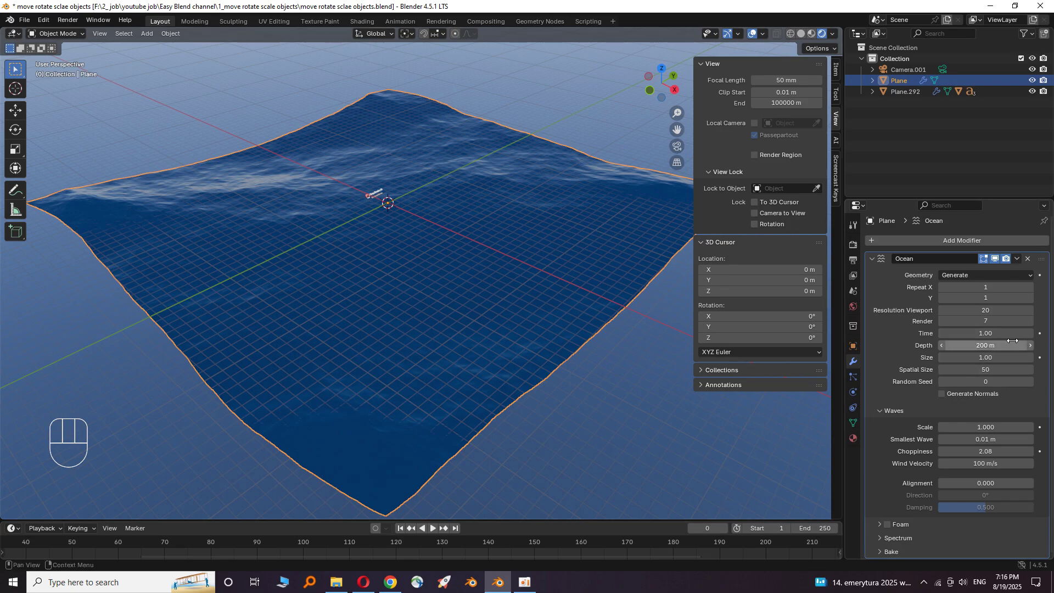
pyautogui.press('i')
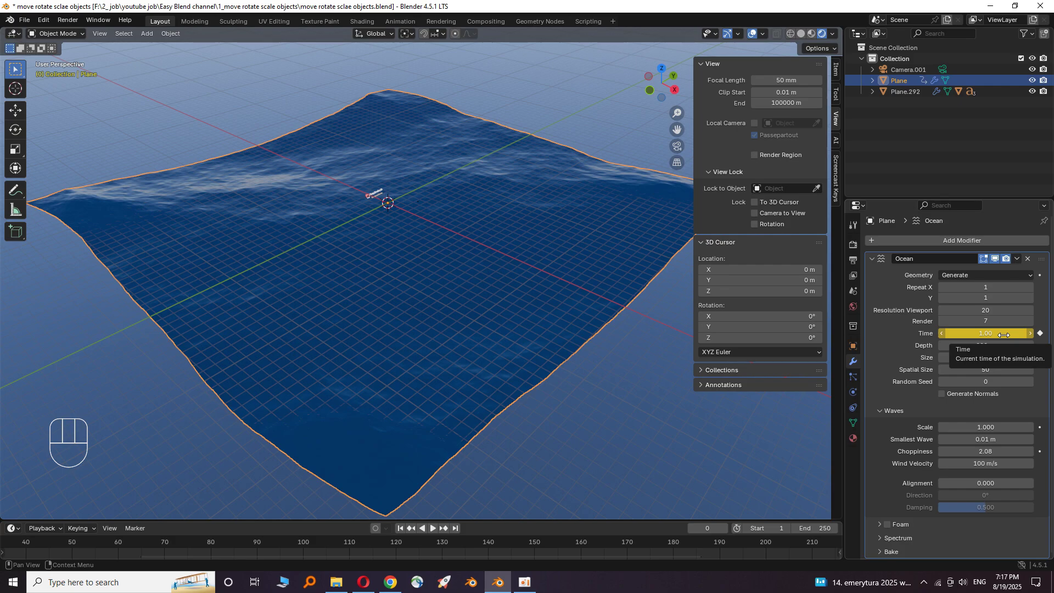
# Keyframe Time at 10 on frame 250, then return to frame 0
pyautogui.click(702, 529)
pyautogui.write('250')
pyautogui.press('Return')
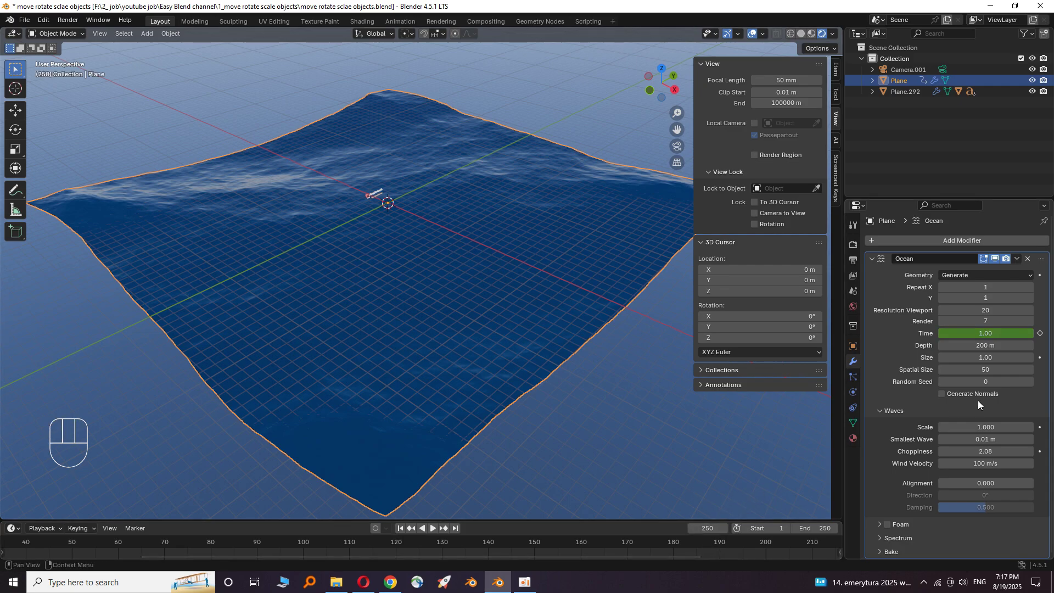
pyautogui.click(1000, 334)
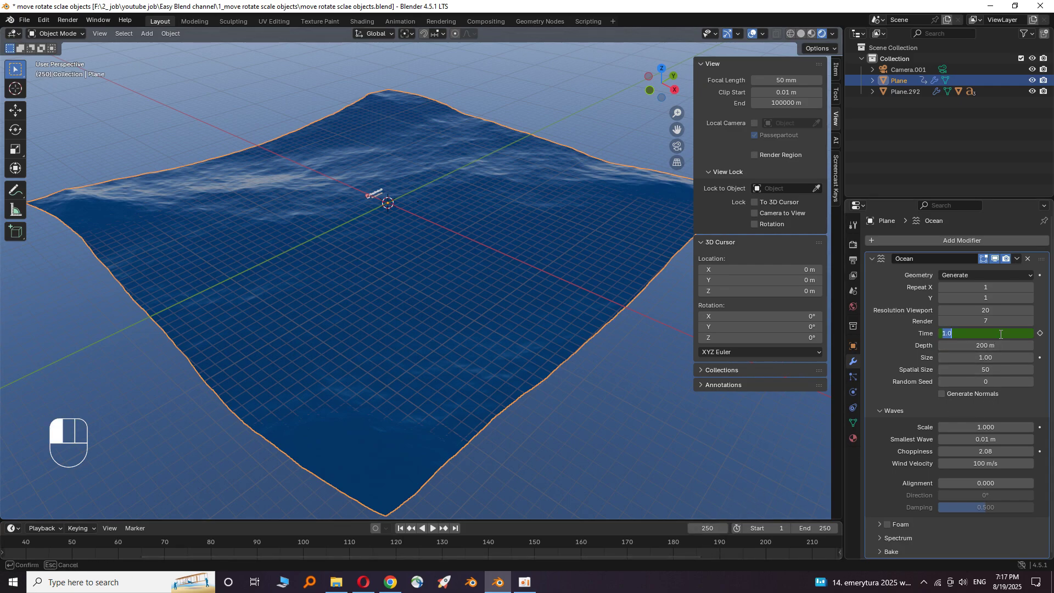
pyautogui.write('10')
pyautogui.press('Return')
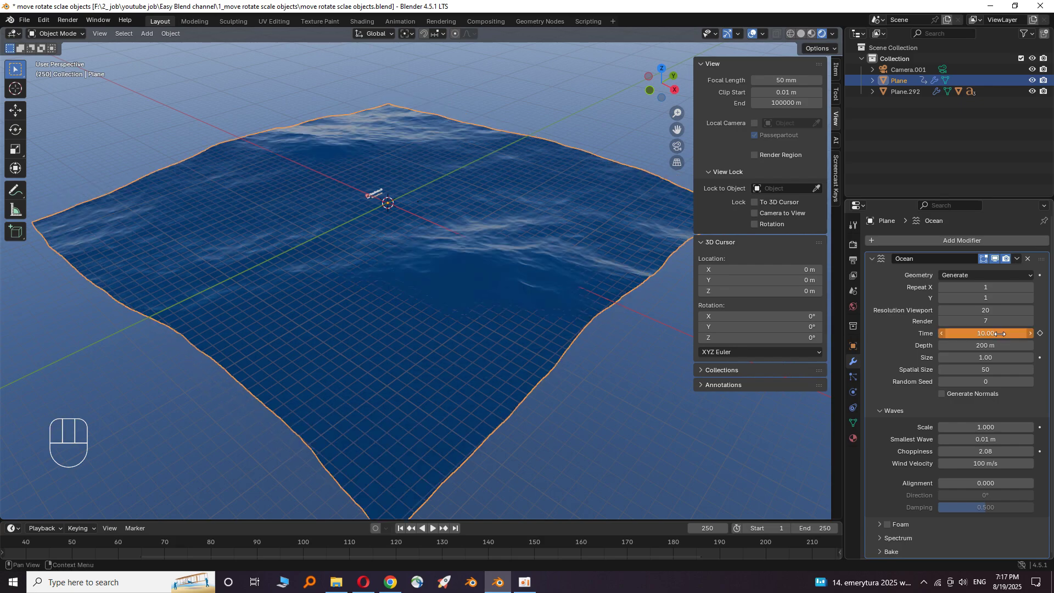
pyautogui.press('i')
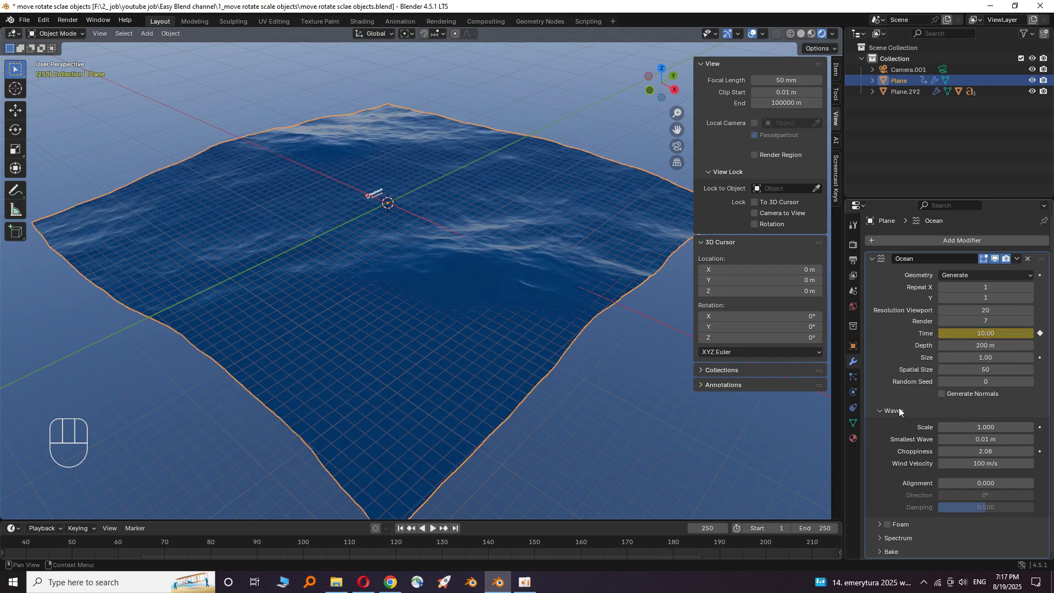
pyautogui.click(709, 529)
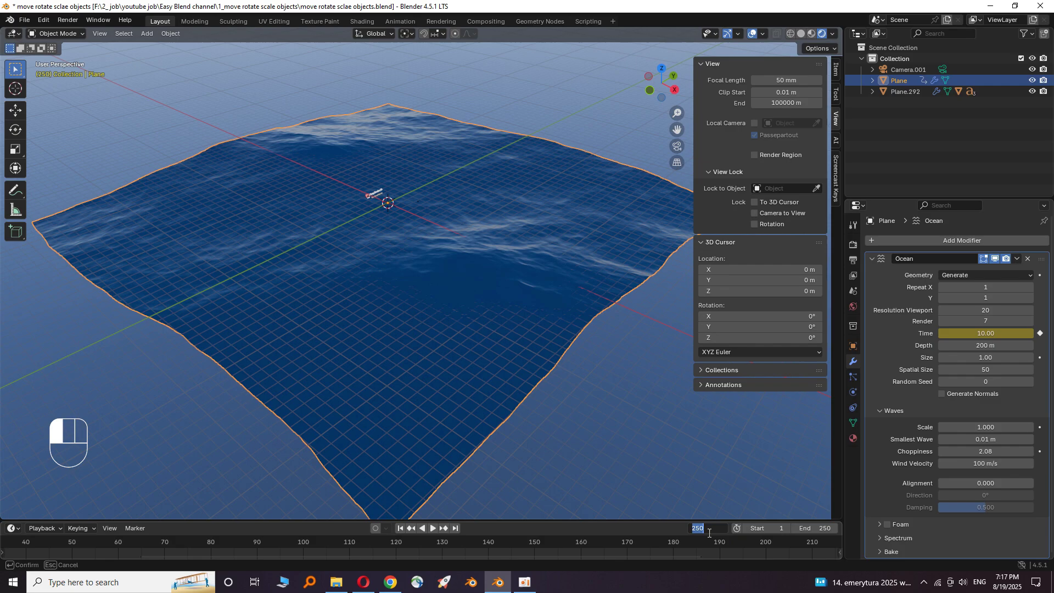
pyautogui.write('0')
pyautogui.press('Return')
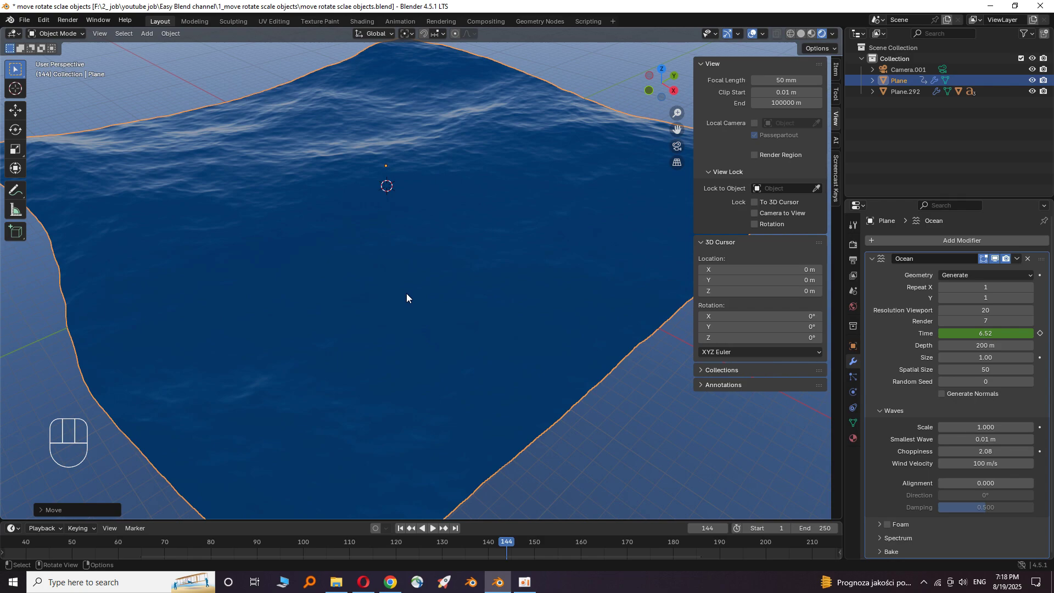
# Start playback with Space to watch the ocean waves move
pyautogui.press('space')
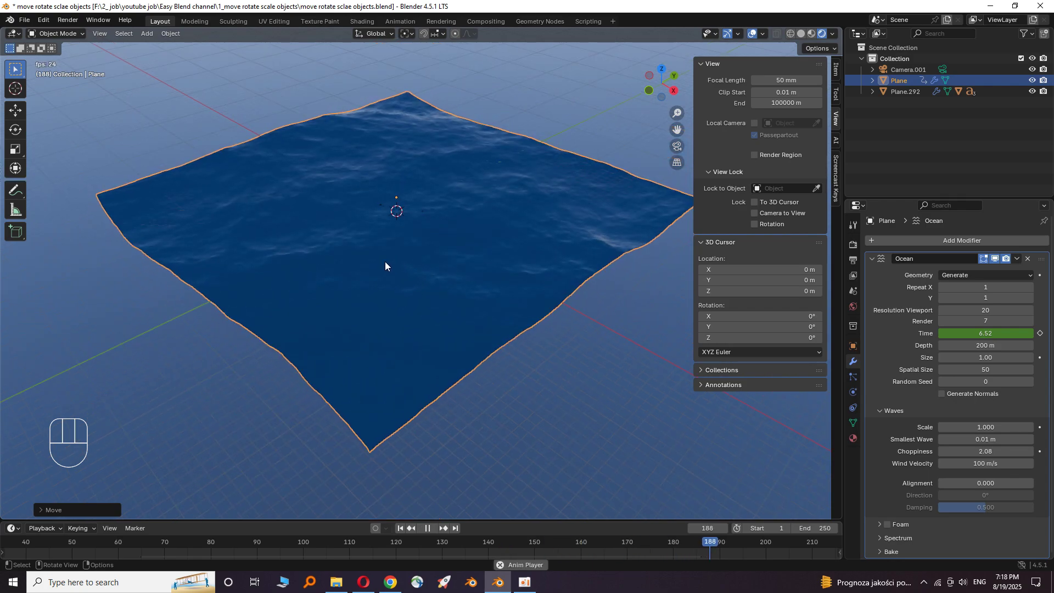
pyautogui.scroll(2, 384, 261)
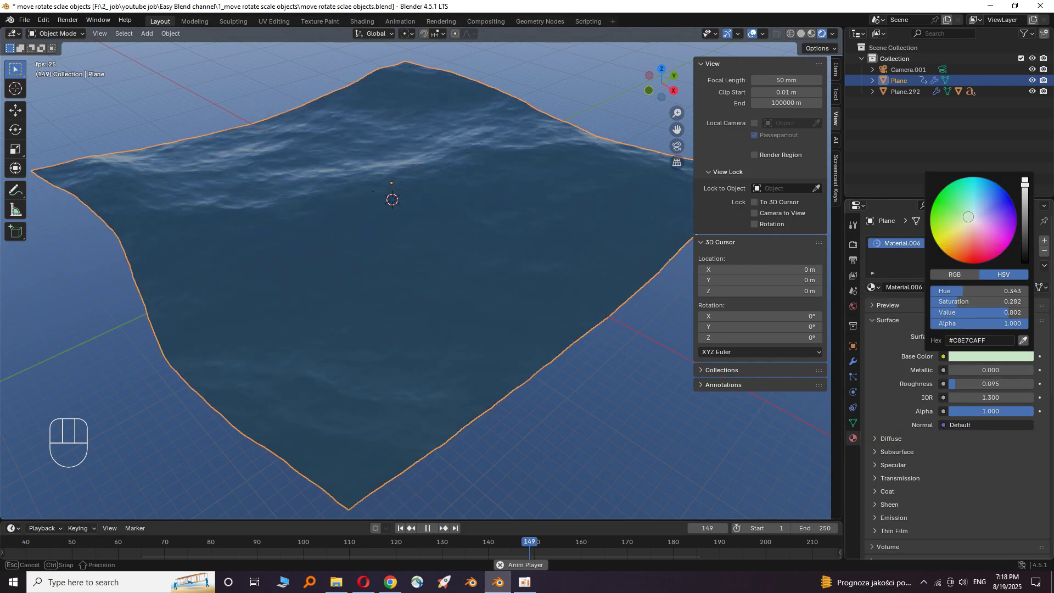
# Shift the water base colour on the colour wheel toward light cyan (#A3DFE7)
pyautogui.moveTo(971, 214); pyautogui.dragTo(975, 207)
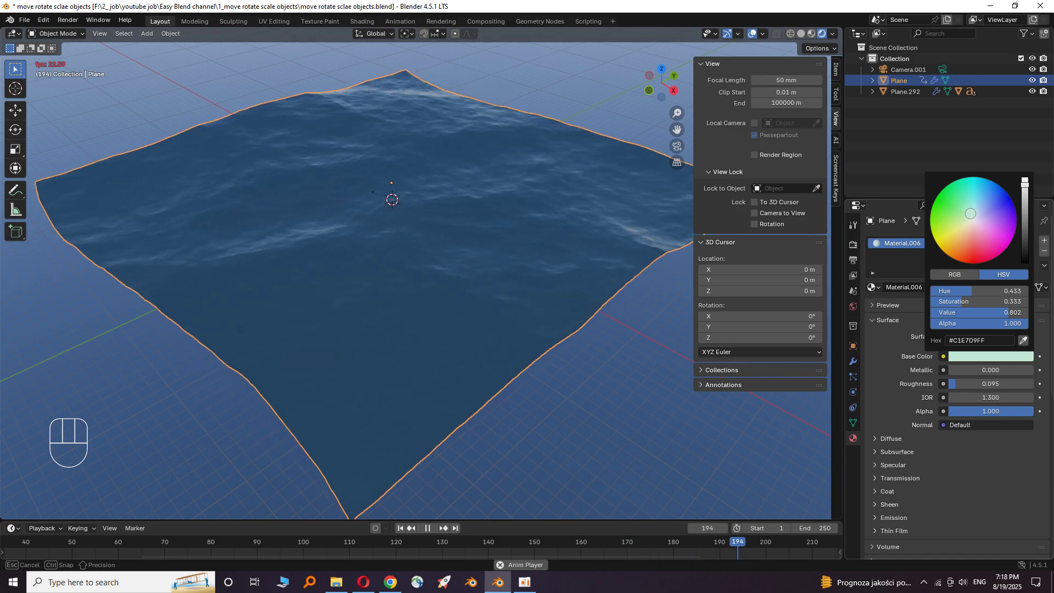